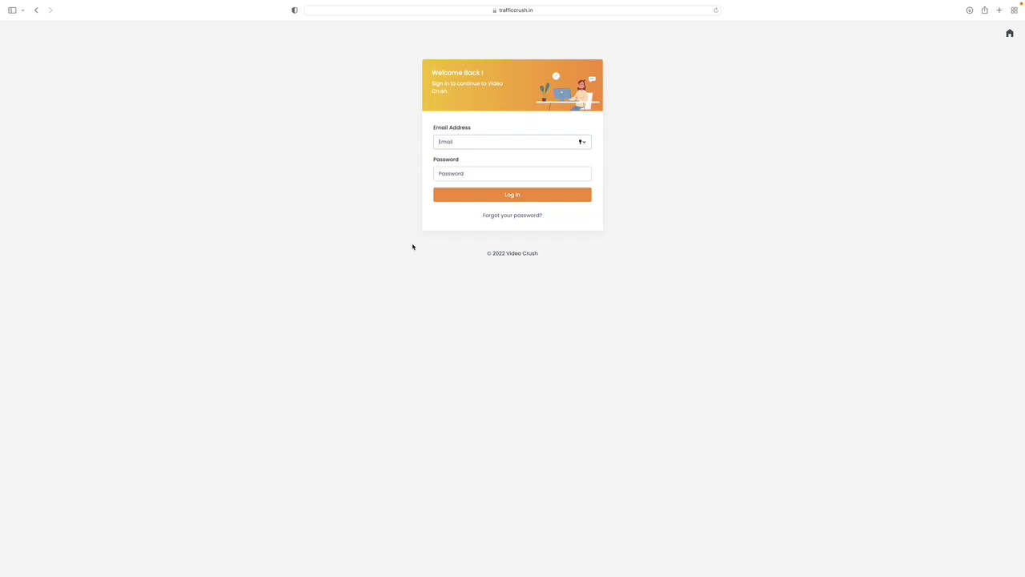
Sign in to Video Crush with the account e-mail and password and open the Auto Video Creator.
{"action": "key", "text": "Tab"}
{"action": "type", "text": "•••••••"}
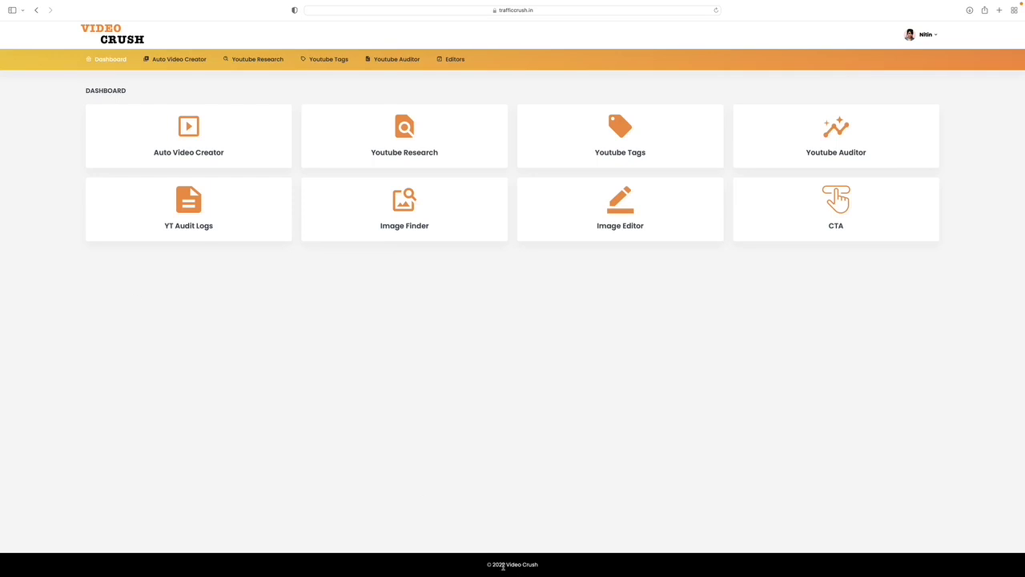
{"action": "left_click", "coordinate": [191, 150]}
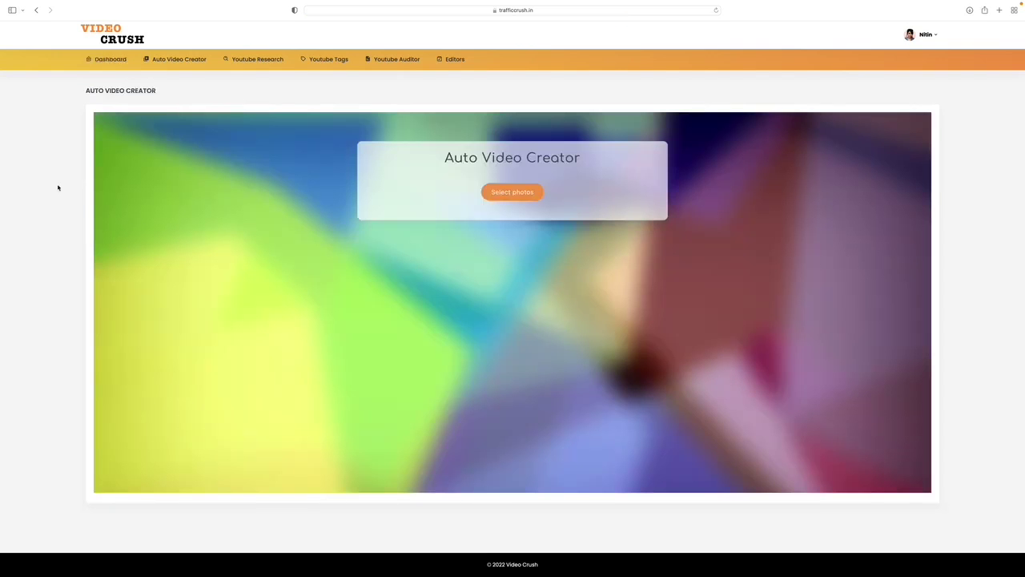
Select two photos from Downloads and upload them to the Auto Video Creator.
{"action": "left_click", "coordinate": [512, 192]}
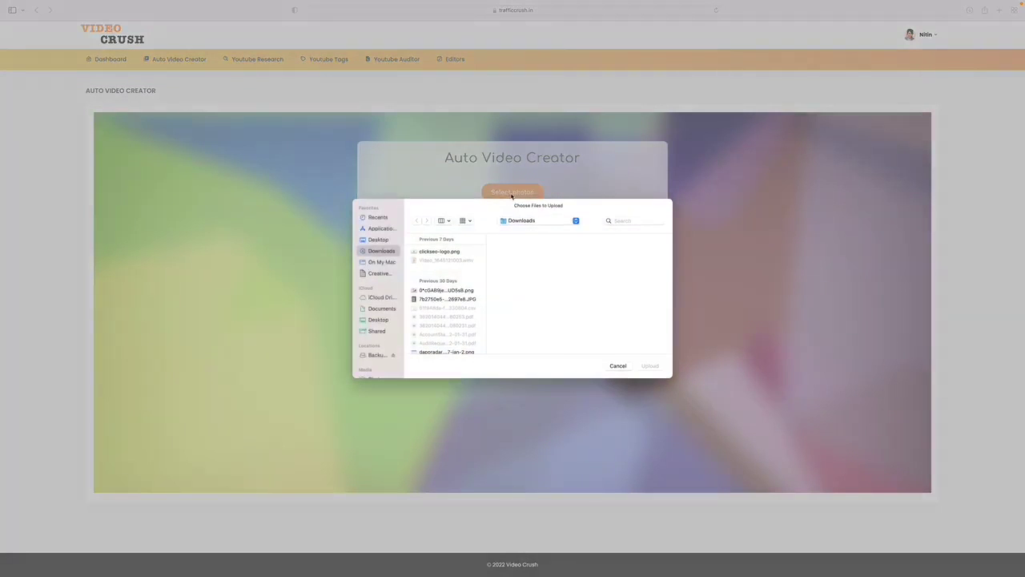
{"action": "left_click", "coordinate": [446, 290]}
{"action": "left_click", "coordinate": [445, 352], "text": "super"}
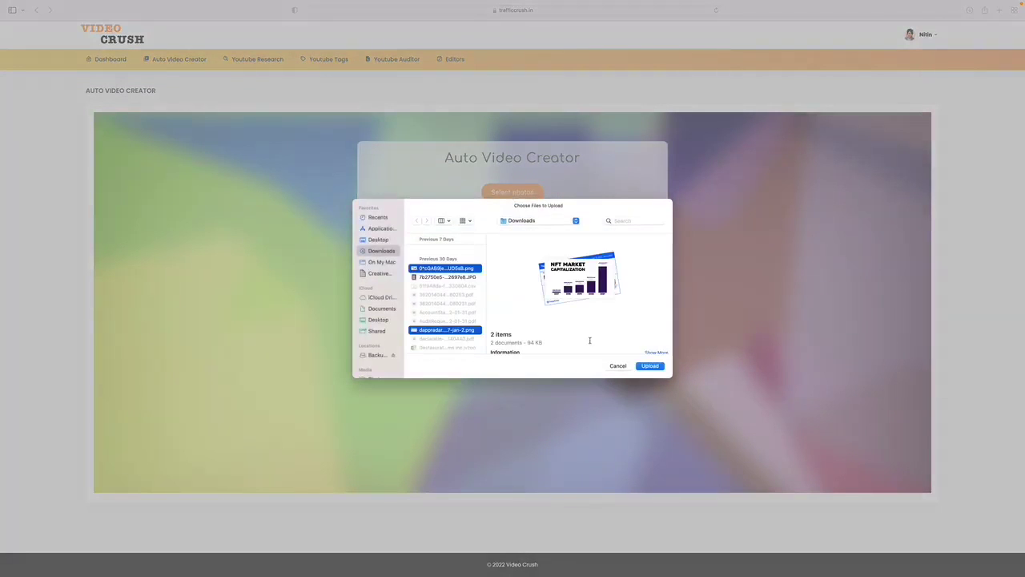
{"action": "left_click", "coordinate": [643, 367]}
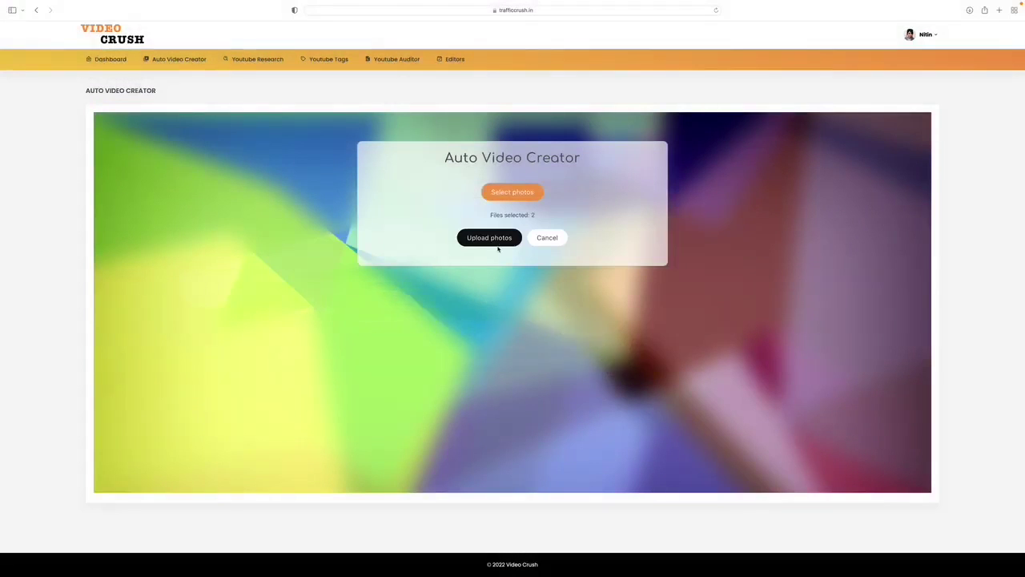
{"action": "left_click", "coordinate": [501, 241]}
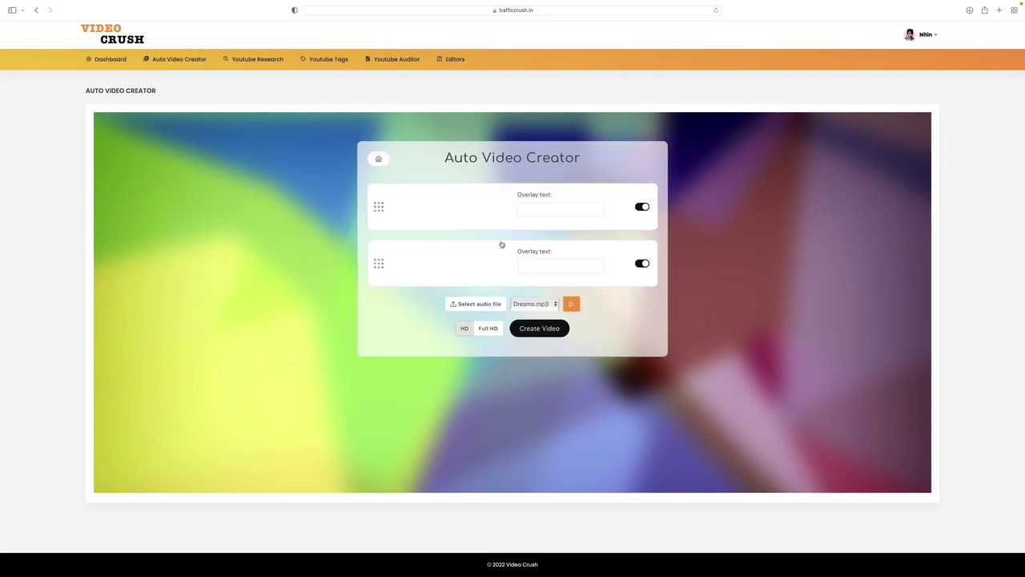
Add overlay texts 'Buy NFT today' and 'This is the next gold mine!' to the two photos.
{"action": "left_click", "coordinate": [536, 210]}
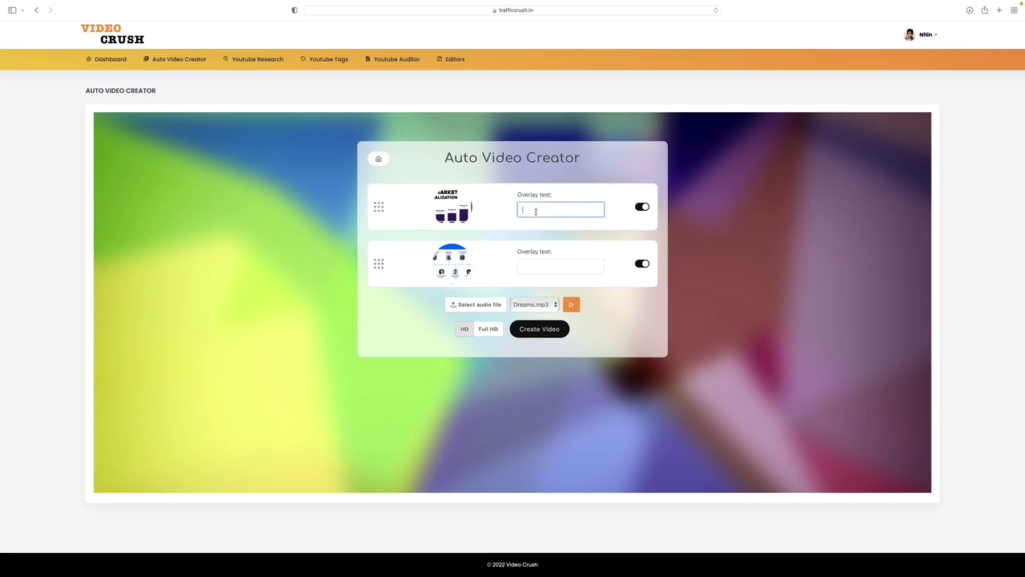
{"action": "type", "text": "Buy NFT today"}
{"action": "key", "text": "Tab"}
{"action": "type", "text": "This is "}
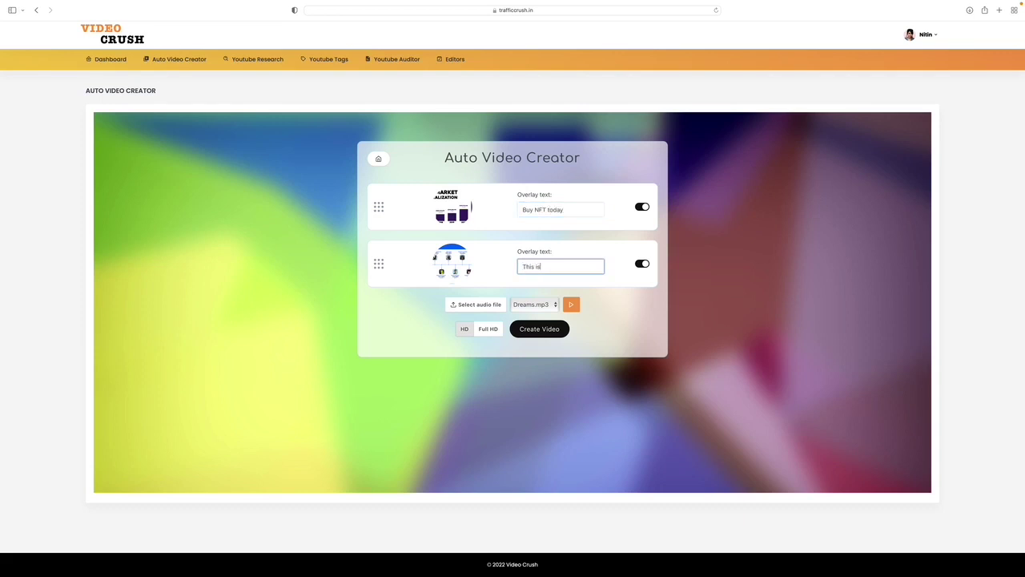
{"action": "type", "text": "the next gold mine!"}
Keep Dreams.mp3 as the soundtrack and create the video.
{"action": "left_click", "coordinate": [530, 305]}
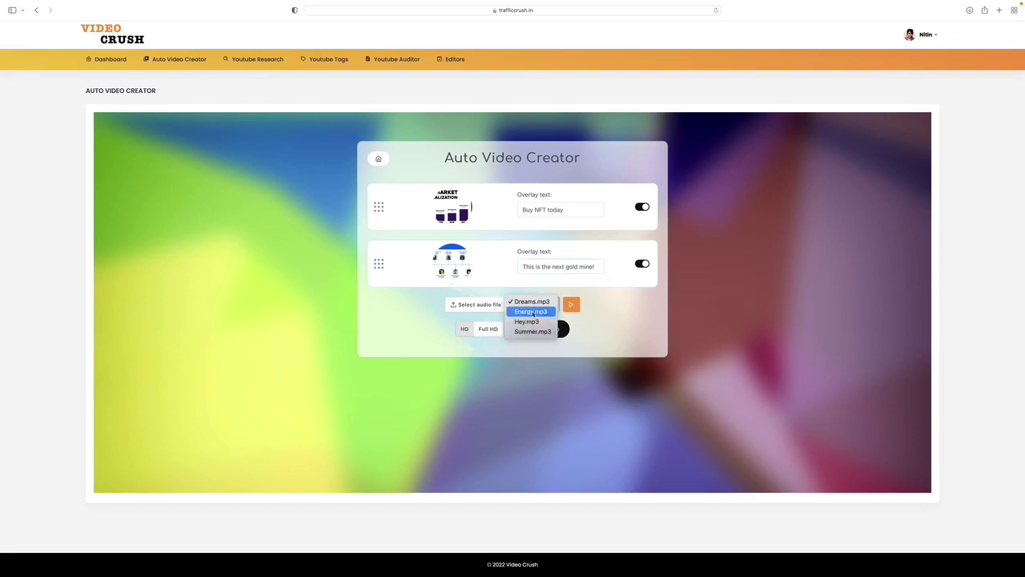
{"action": "left_click", "coordinate": [588, 313]}
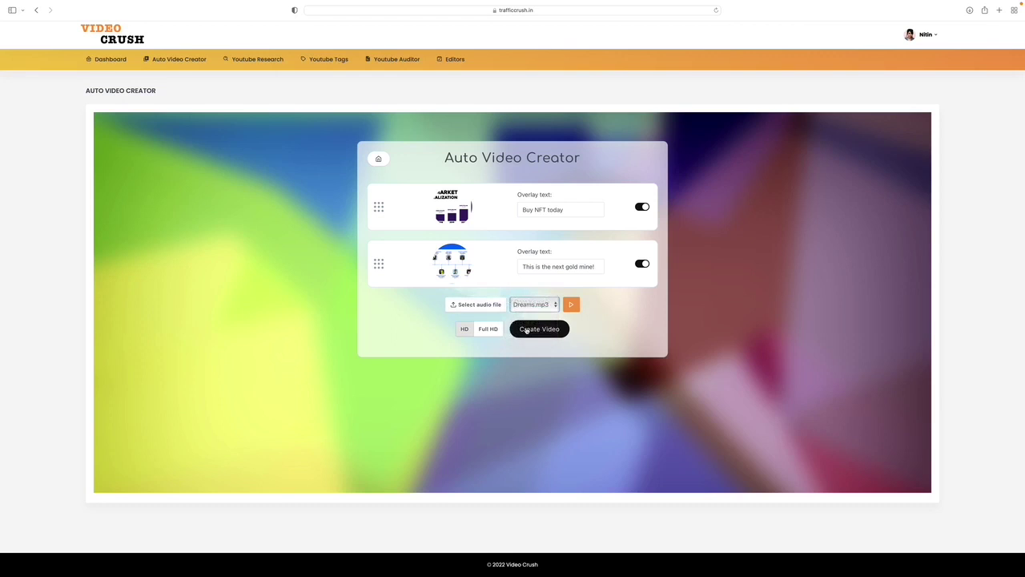
{"action": "left_click", "coordinate": [527, 330]}
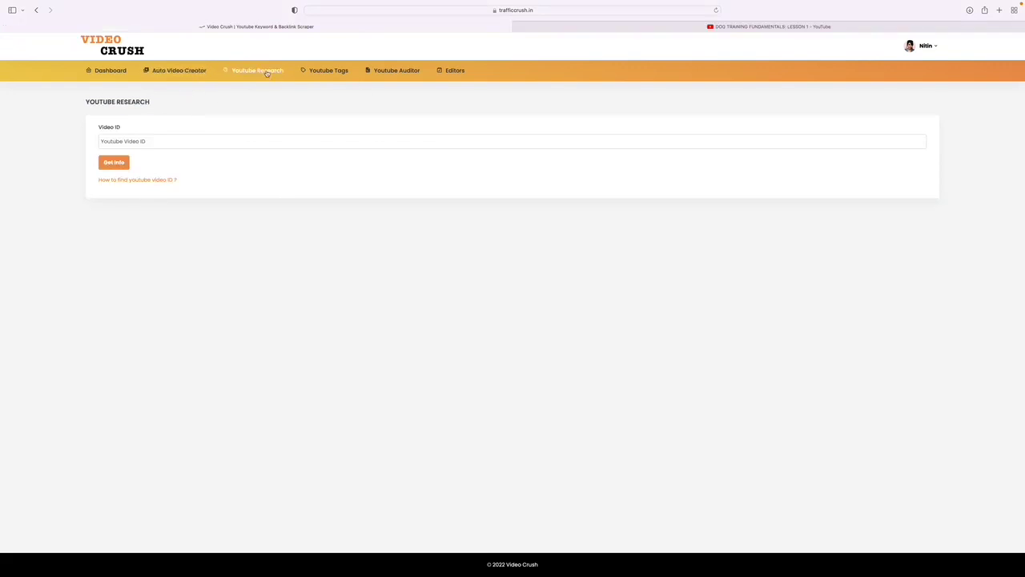
Paste the copied YouTube video ID into the Video ID field.
{"action": "type", "text": "/1oOGa2yPb2g"}
Remove the stray leading slash from the video ID and fetch the video's details.
{"action": "left_click", "coordinate": [102, 141]}
{"action": "key", "text": "BackSpace"}
{"action": "key", "text": "Return"}
{"action": "left_click", "coordinate": [113, 162]}
Review the DOG TRAINING FUNDAMENTALS: LESSON 1 results and select the first several tags.
{"action": "scroll", "coordinate": [237, 165], "scroll_direction": "down", "scroll_amount": 2}
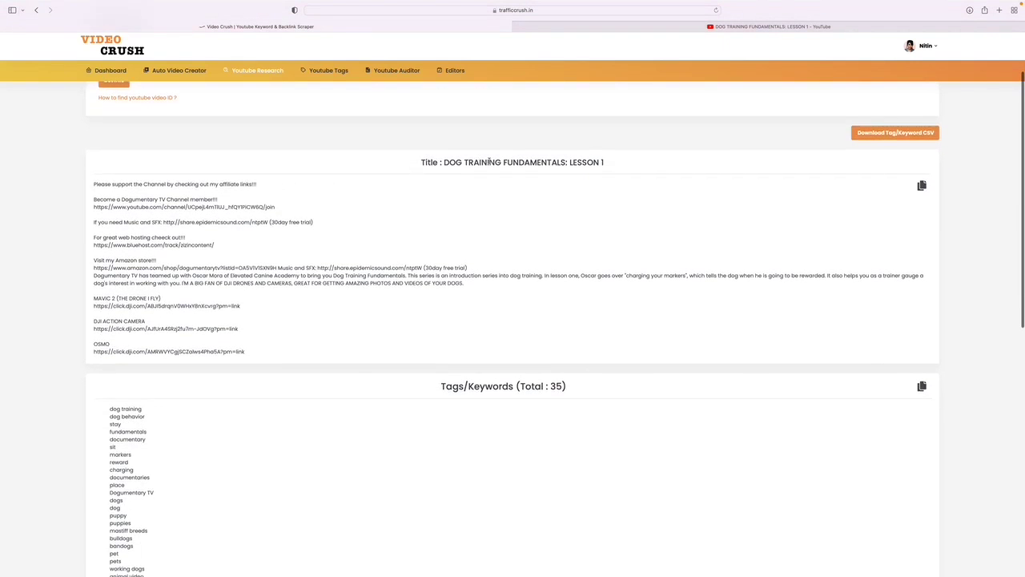
{"action": "scroll", "coordinate": [357, 222], "scroll_direction": "down", "scroll_amount": 10}
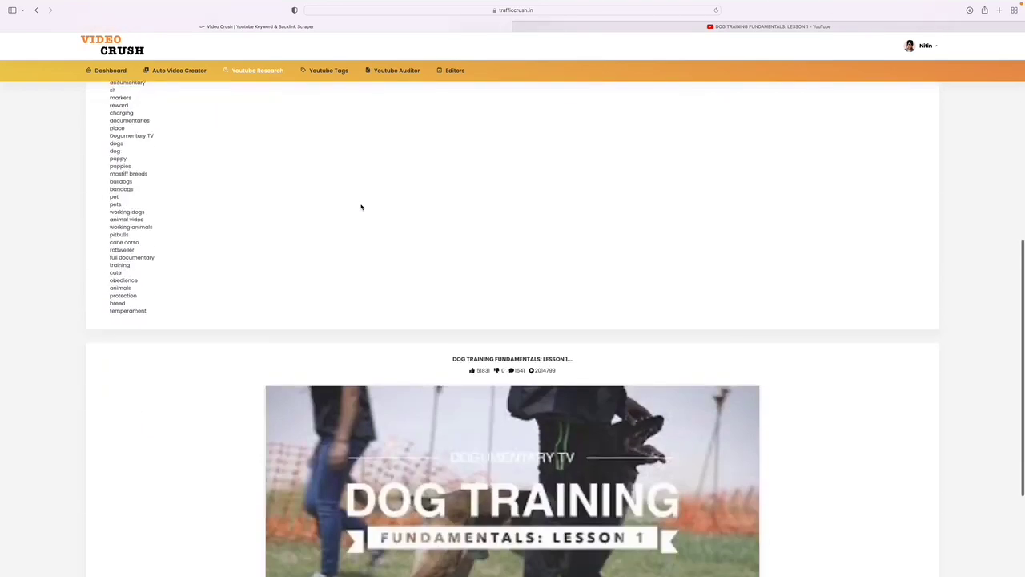
{"action": "scroll", "coordinate": [414, 259], "scroll_direction": "down", "scroll_amount": 1}
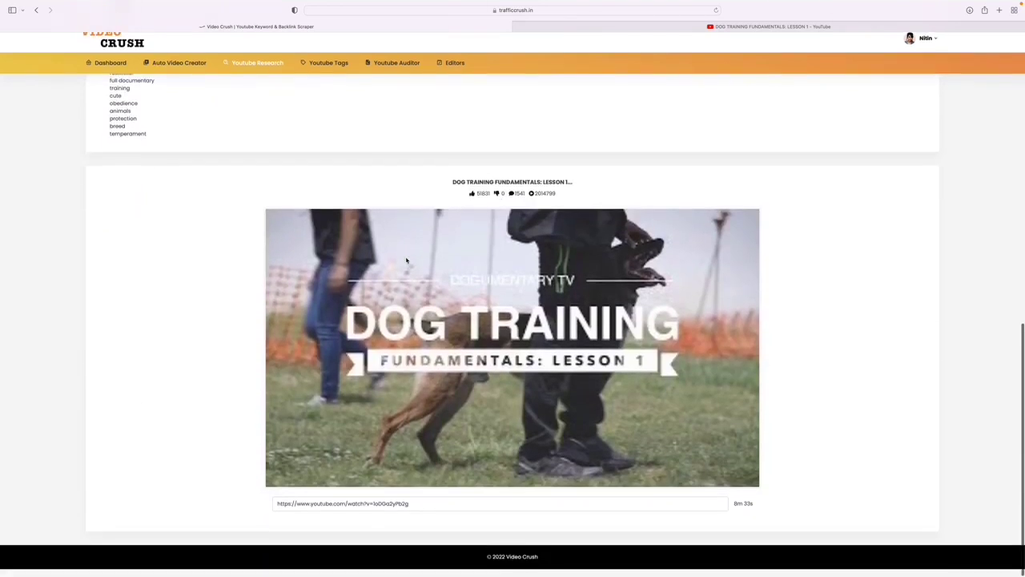
{"action": "scroll", "coordinate": [231, 348], "scroll_direction": "up", "scroll_amount": 10}
{"action": "scroll", "coordinate": [231, 347], "scroll_direction": "up", "scroll_amount": 2}
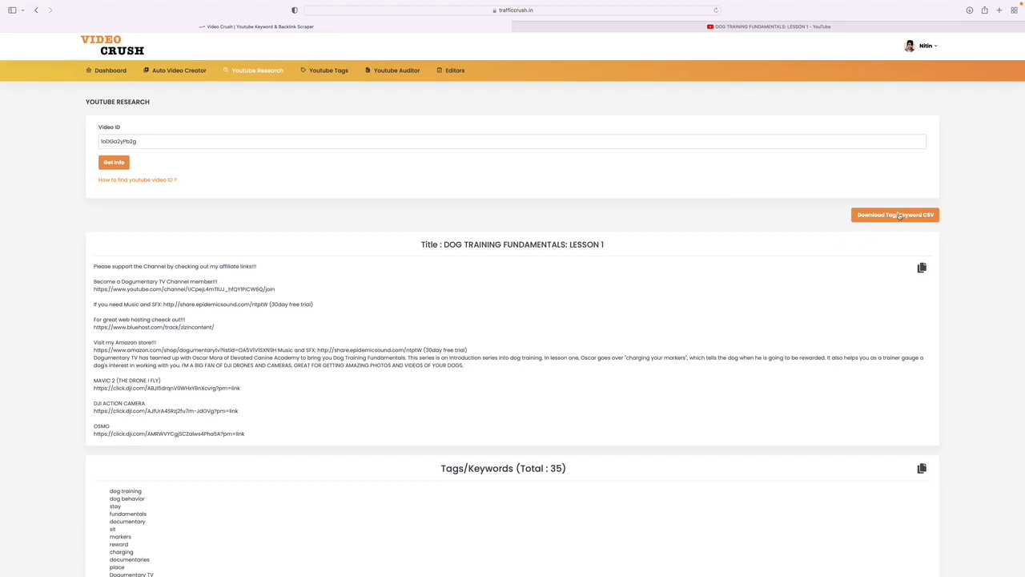
{"action": "scroll", "coordinate": [377, 355], "scroll_direction": "down", "scroll_amount": 7}
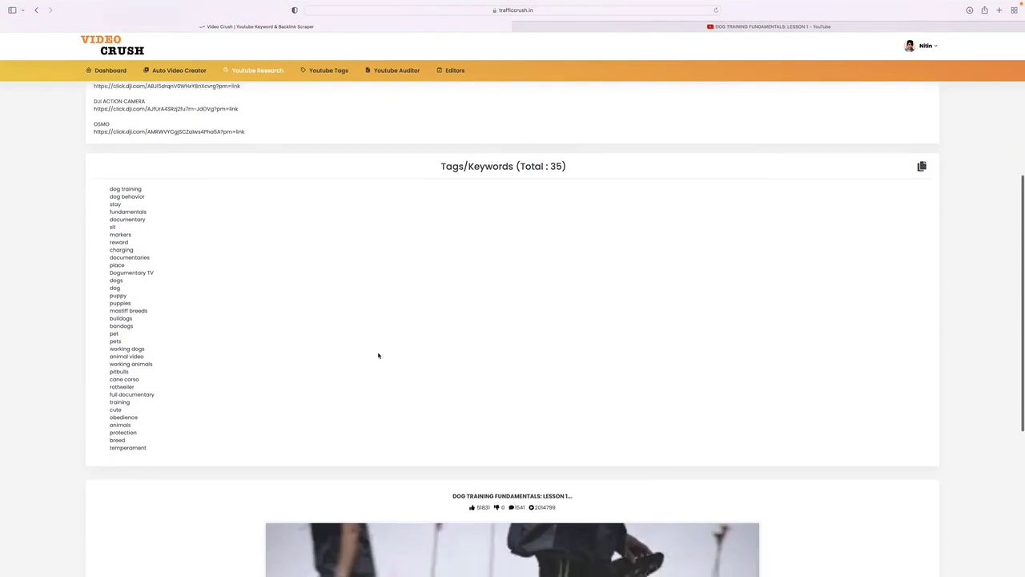
{"action": "left_click_drag", "start_coordinate": [109, 184], "coordinate": [133, 247]}
{"action": "scroll", "coordinate": [126, 254], "scroll_direction": "up", "scroll_amount": 7}
{"action": "scroll", "coordinate": [126, 254], "scroll_direction": "down", "scroll_amount": 1}
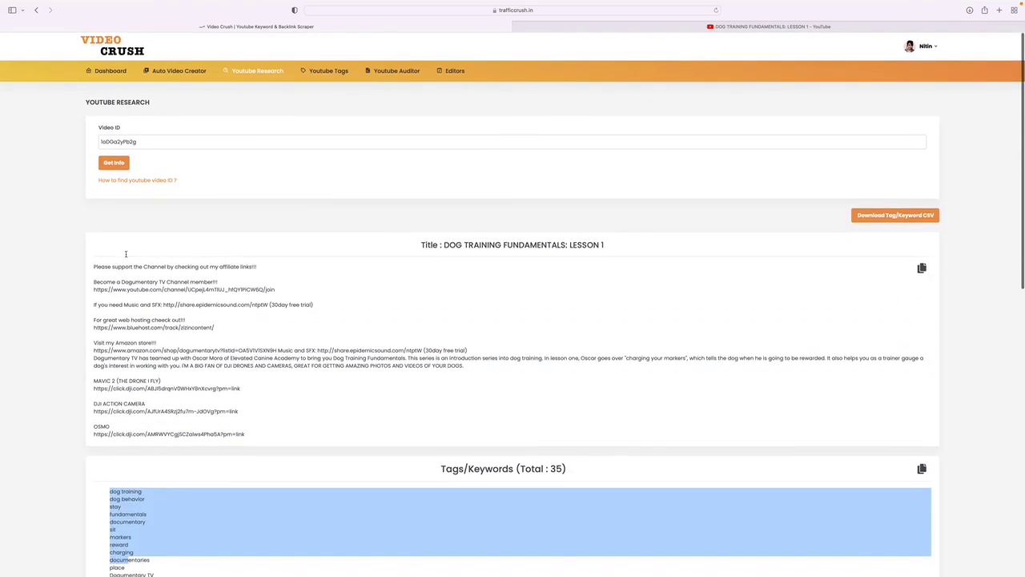
Generate YouTube keyword suggestions for 'dog training' and scroll through the results table.
{"action": "mouse_move", "coordinate": [314, 80]}
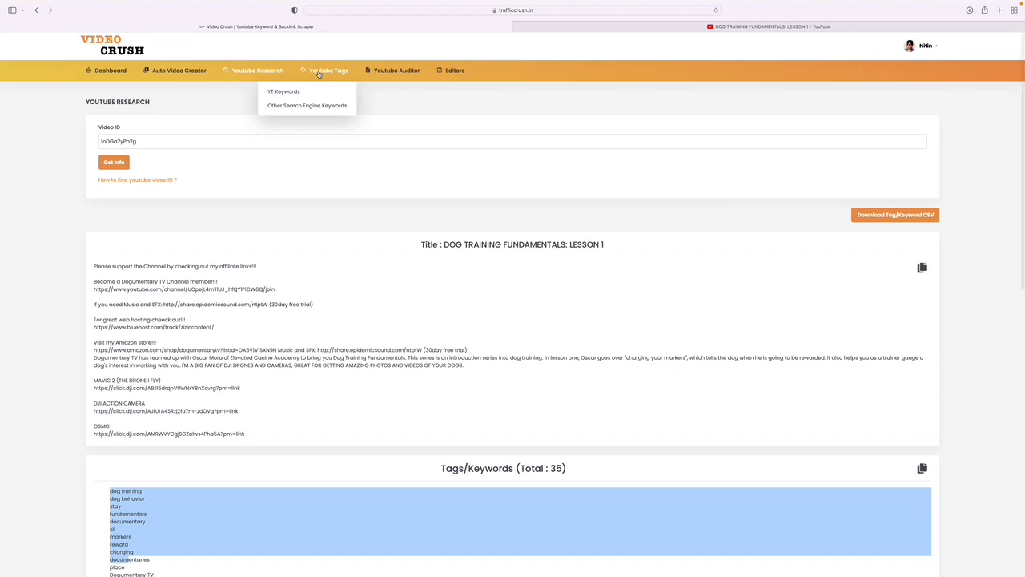
{"action": "left_click", "coordinate": [310, 91]}
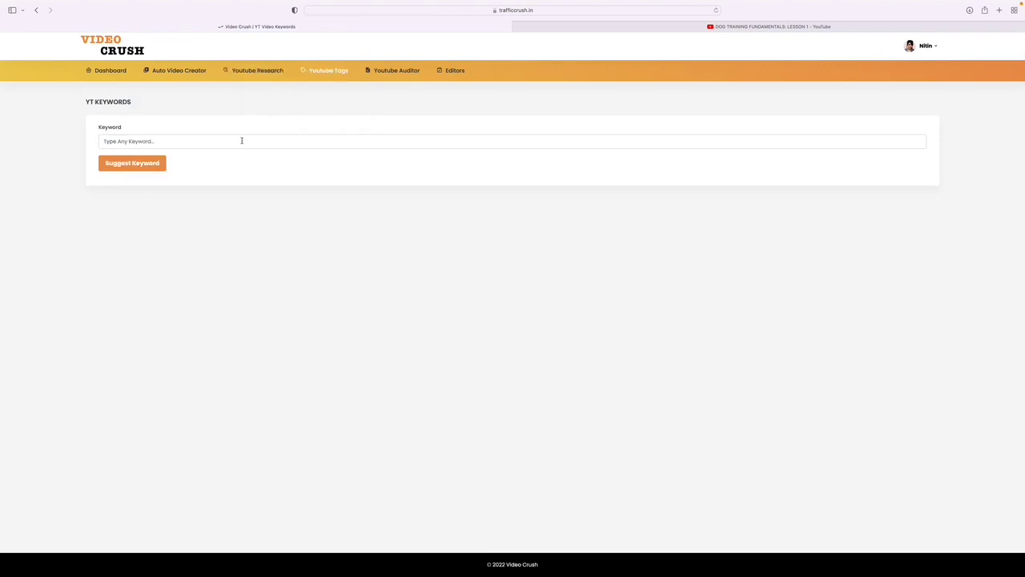
{"action": "left_click", "coordinate": [241, 140]}
{"action": "type", "text": "dog training"}
{"action": "left_click", "coordinate": [142, 170]}
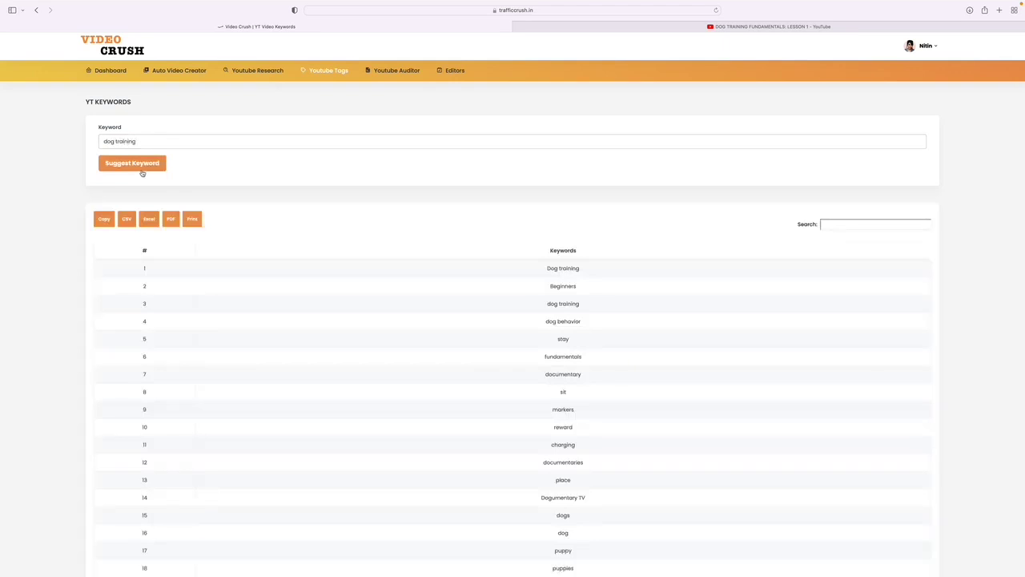
{"action": "scroll", "coordinate": [366, 275], "scroll_direction": "down", "scroll_amount": 4}
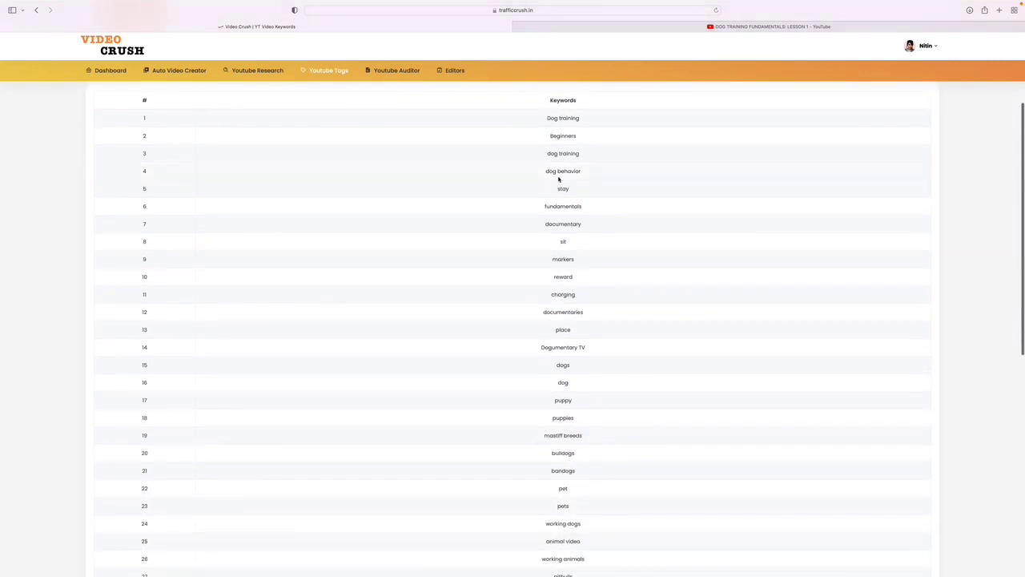
{"action": "scroll", "coordinate": [565, 192], "scroll_direction": "down", "scroll_amount": 3}
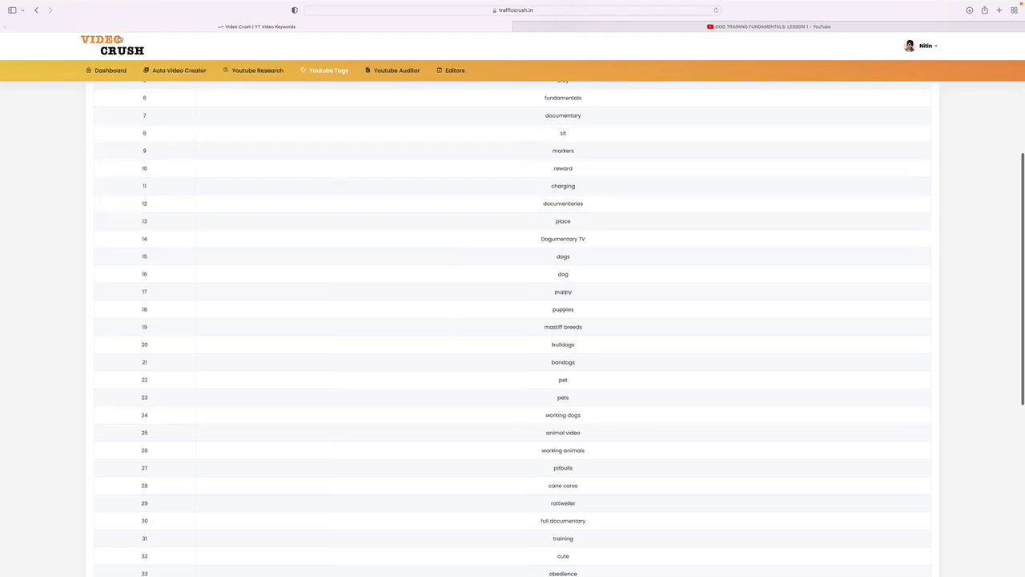
{"action": "scroll", "coordinate": [227, 74], "scroll_direction": "up", "scroll_amount": 3}
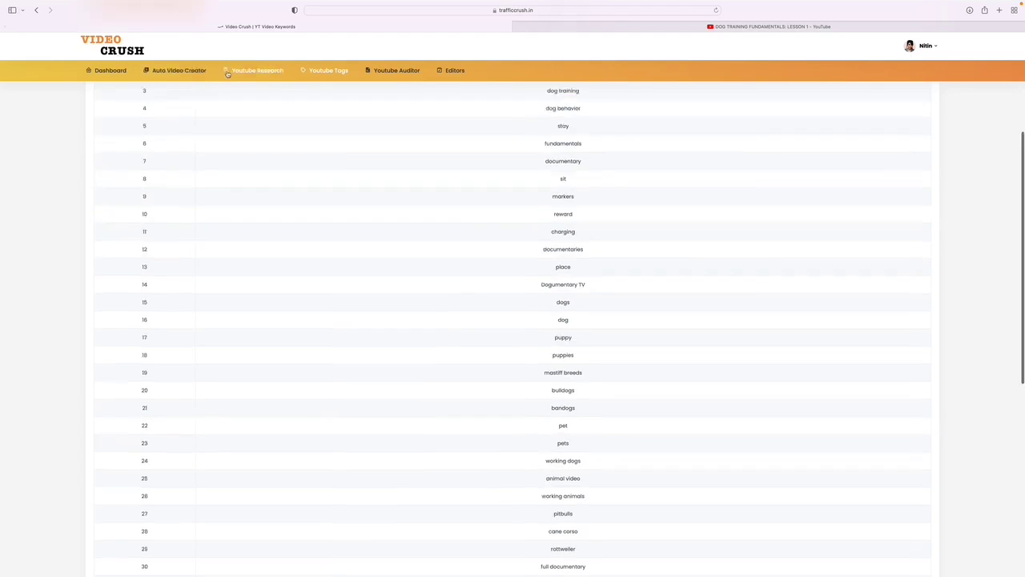
{"action": "mouse_move", "coordinate": [377, 73]}
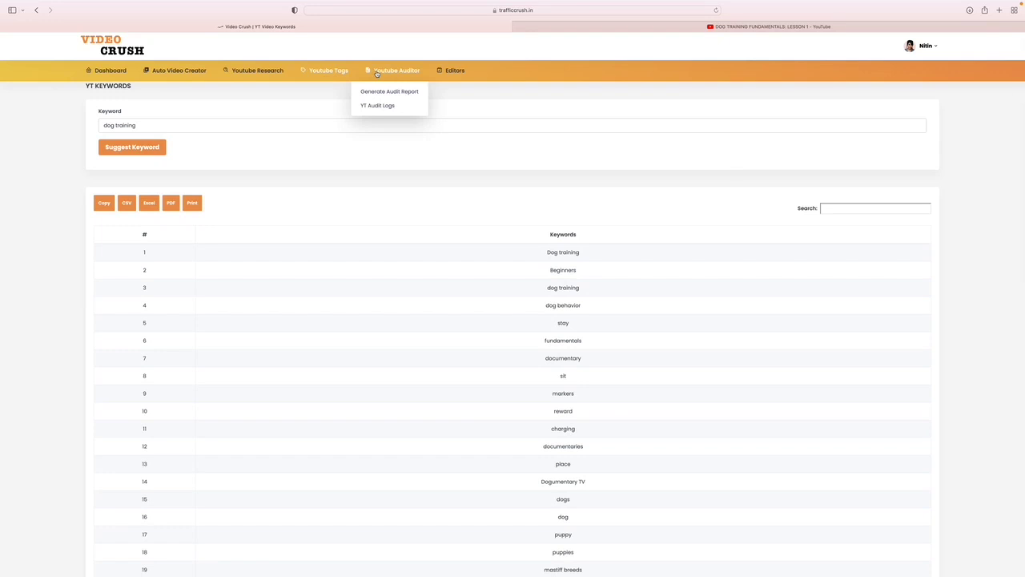
On Generate Audit Report, paste the ID without its leading slash and run Analyze.
{"action": "left_click", "coordinate": [376, 92]}
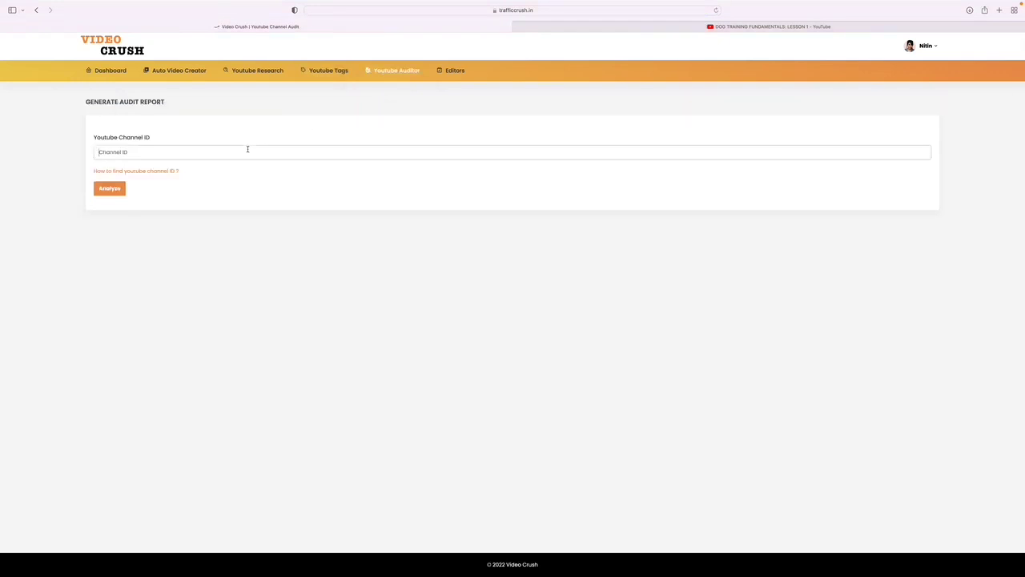
{"action": "type", "text": "/TeDGa2yPb2g"}
{"action": "key", "text": "super+Left"}
{"action": "key", "text": "Delete"}
{"action": "left_click", "coordinate": [107, 189]}
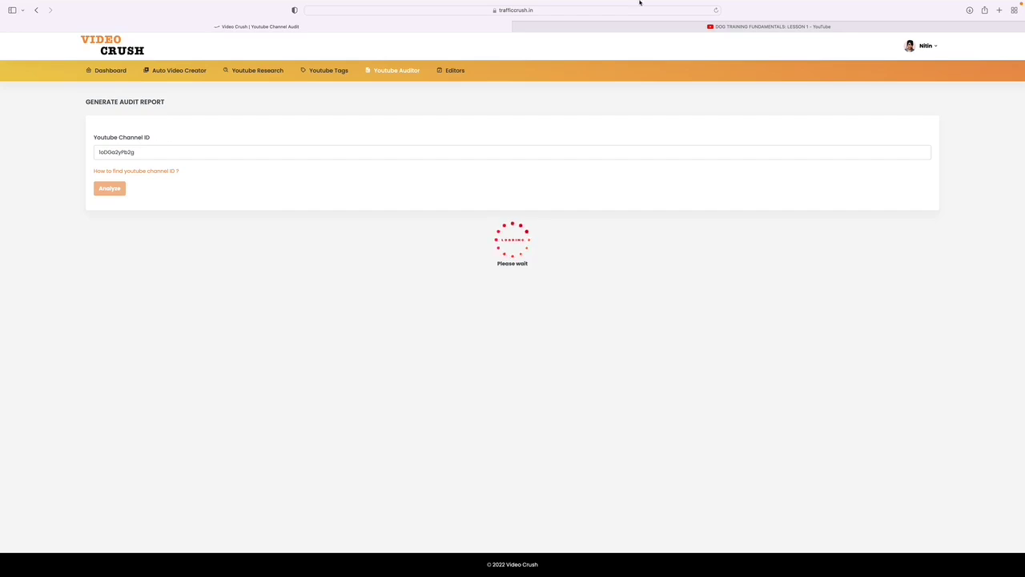
Get the Dogumentary TV channel from the YouTube tab and rerun the audit.
{"action": "left_click", "coordinate": [641, 26]}
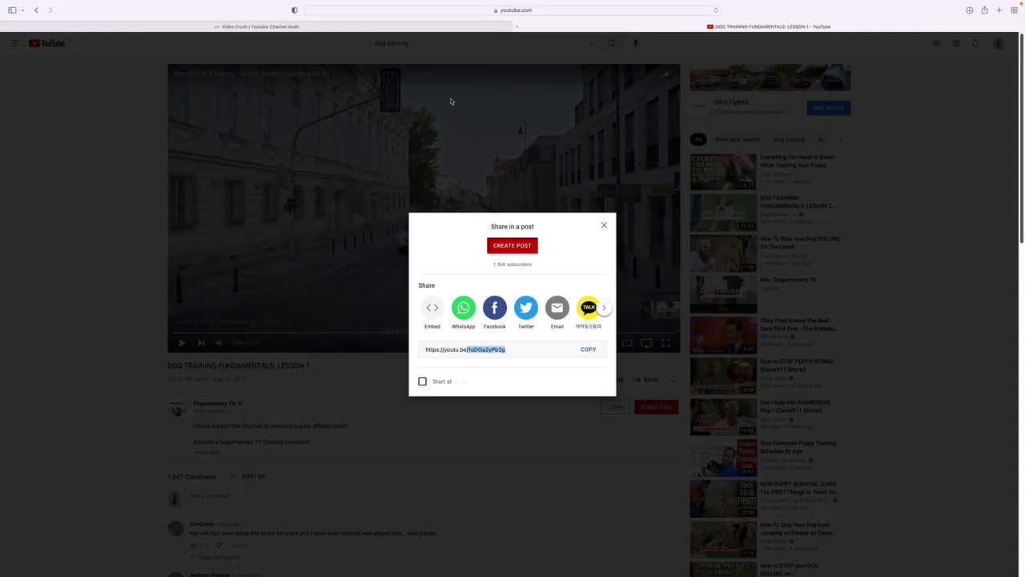
{"action": "left_click", "coordinate": [173, 397]}
{"action": "left_click", "coordinate": [202, 403]}
{"action": "left_click", "coordinate": [256, 26]}
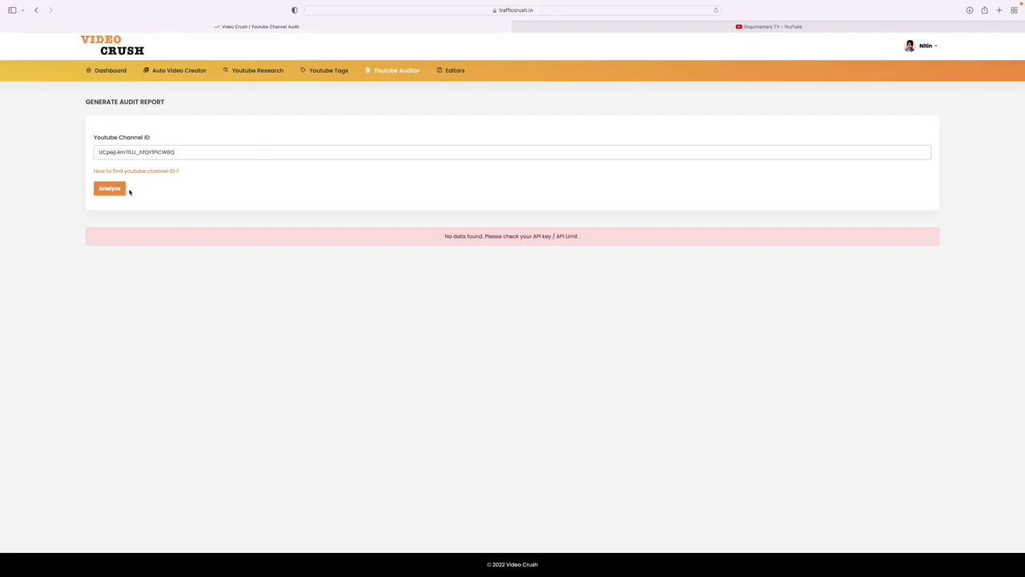
{"action": "left_click", "coordinate": [115, 189]}
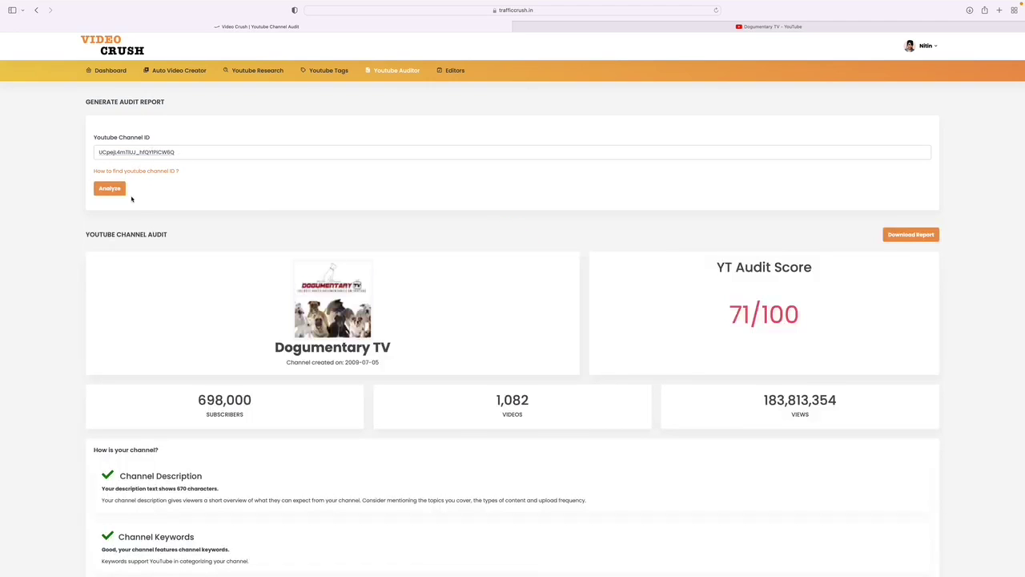
Scroll through the Dogumentary TV audit: 71/100, 698,000 subscribers, 1,082 videos, 183,813,354 views.
{"action": "scroll", "coordinate": [79, 300], "scroll_direction": "down", "scroll_amount": 2}
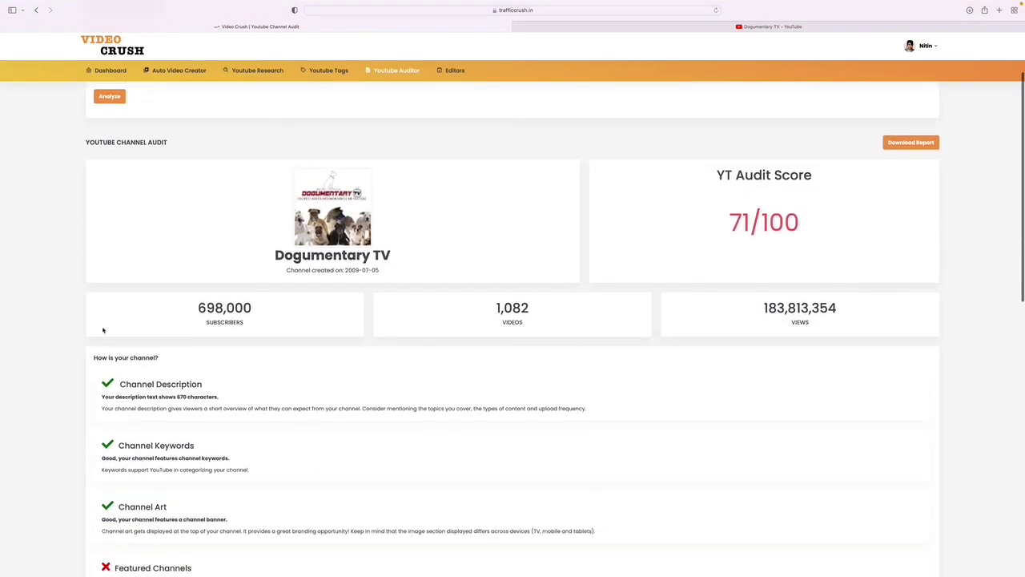
{"action": "scroll", "coordinate": [321, 379], "scroll_direction": "down", "scroll_amount": 4}
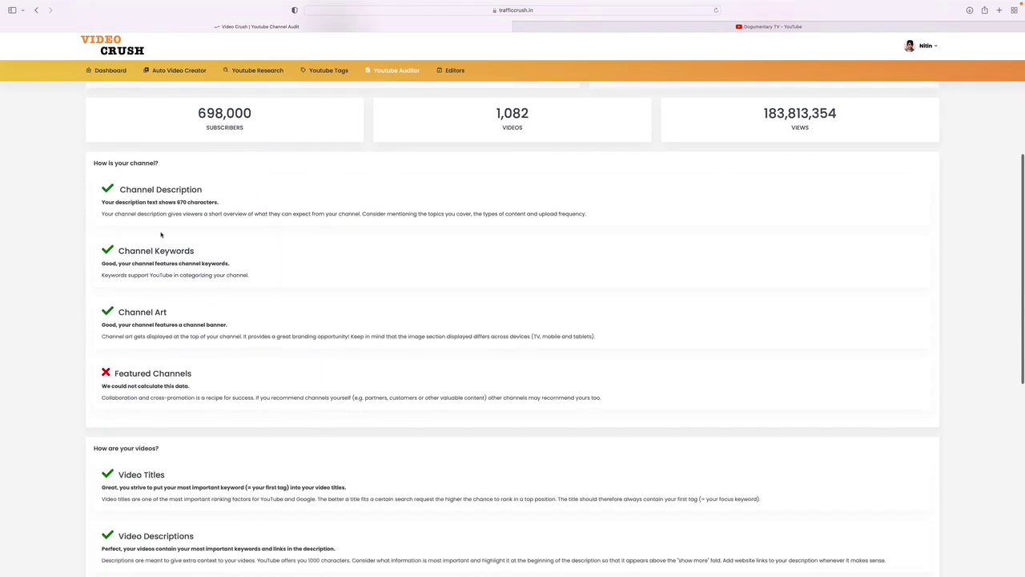
{"action": "scroll", "coordinate": [161, 396], "scroll_direction": "down", "scroll_amount": 5}
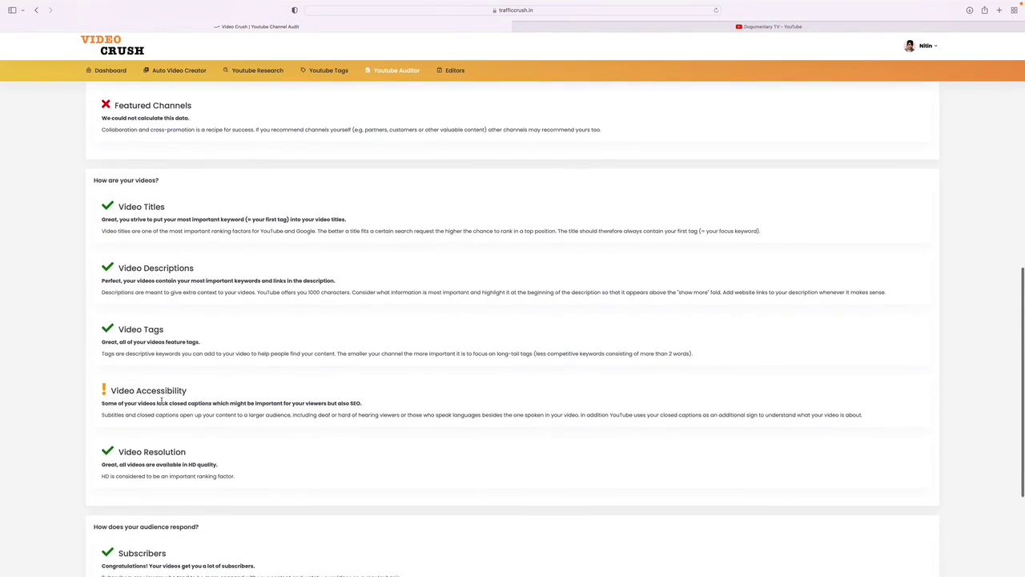
{"action": "scroll", "coordinate": [163, 403], "scroll_direction": "up", "scroll_amount": 15}
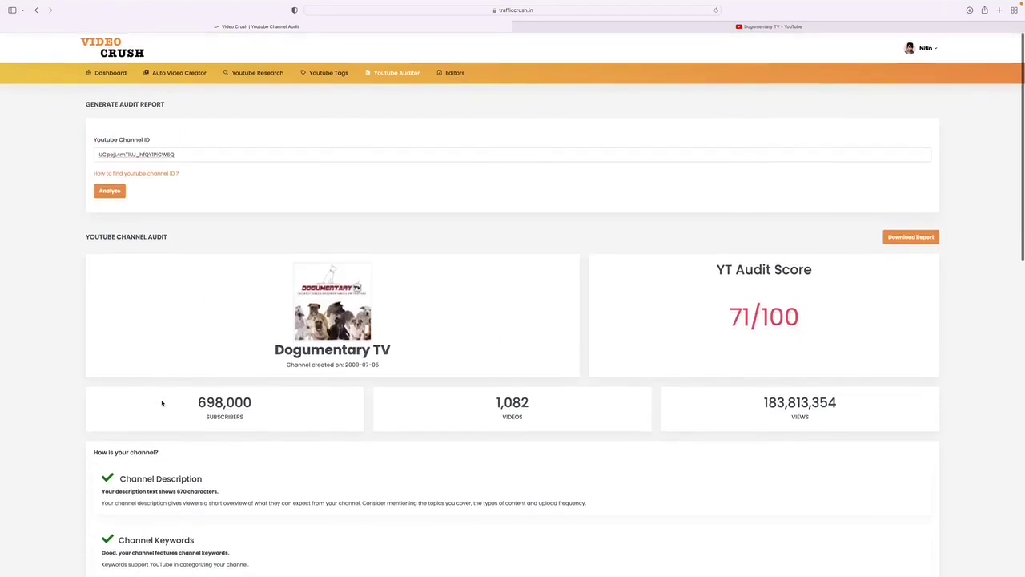
{"action": "scroll", "coordinate": [481, 226], "scroll_direction": "down", "scroll_amount": 10}
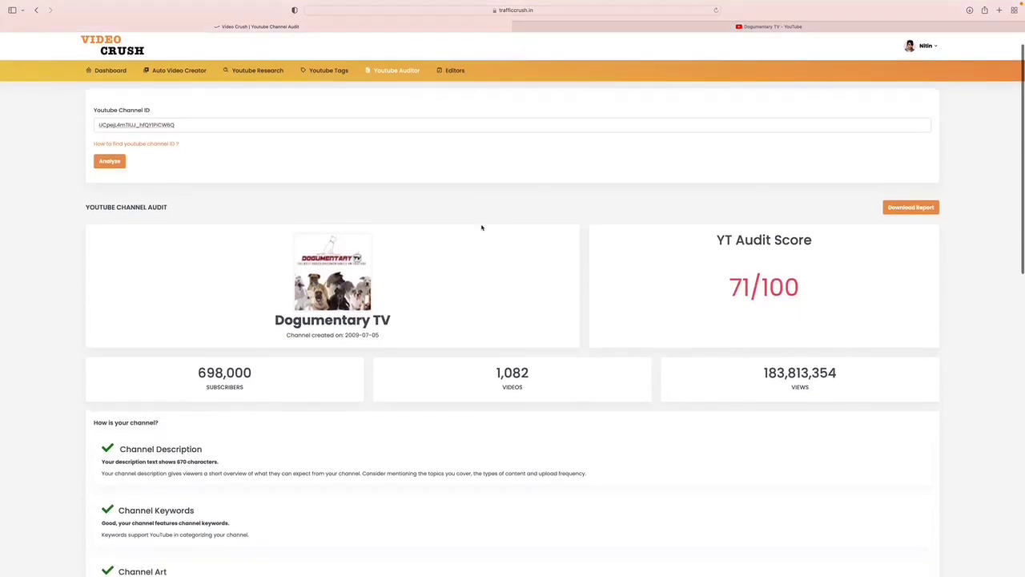
{"action": "scroll", "coordinate": [481, 226], "scroll_direction": "down", "scroll_amount": 5}
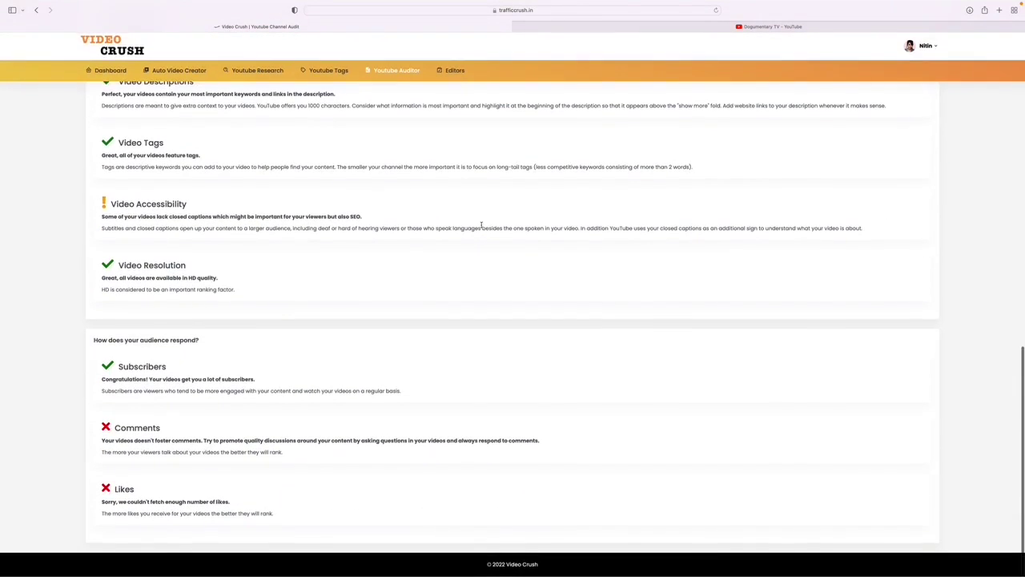
{"action": "scroll", "coordinate": [481, 226], "scroll_direction": "up", "scroll_amount": 15}
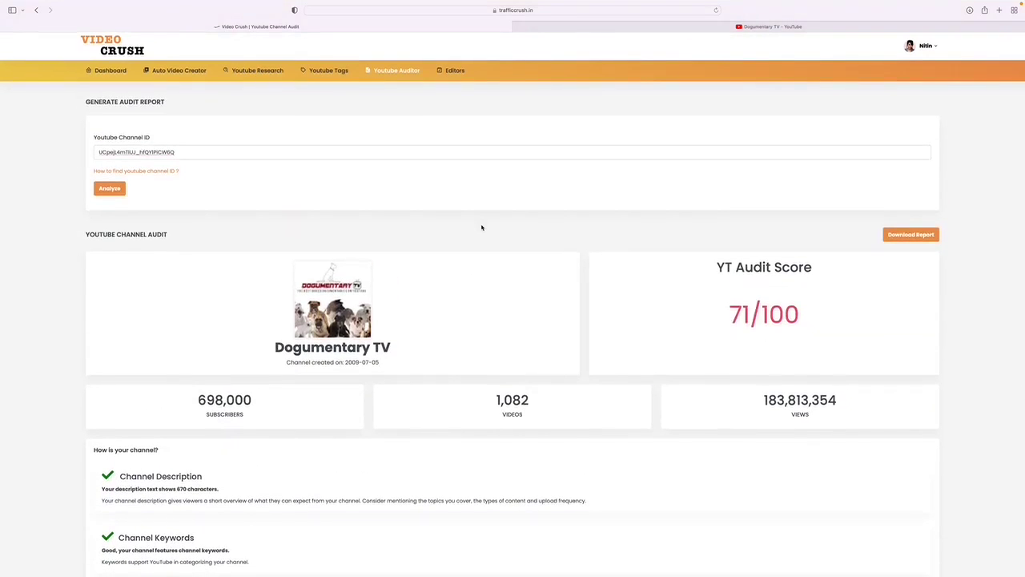
Bring up the Editors menu to reach the Rewriter option.
{"action": "mouse_move", "coordinate": [453, 71]}
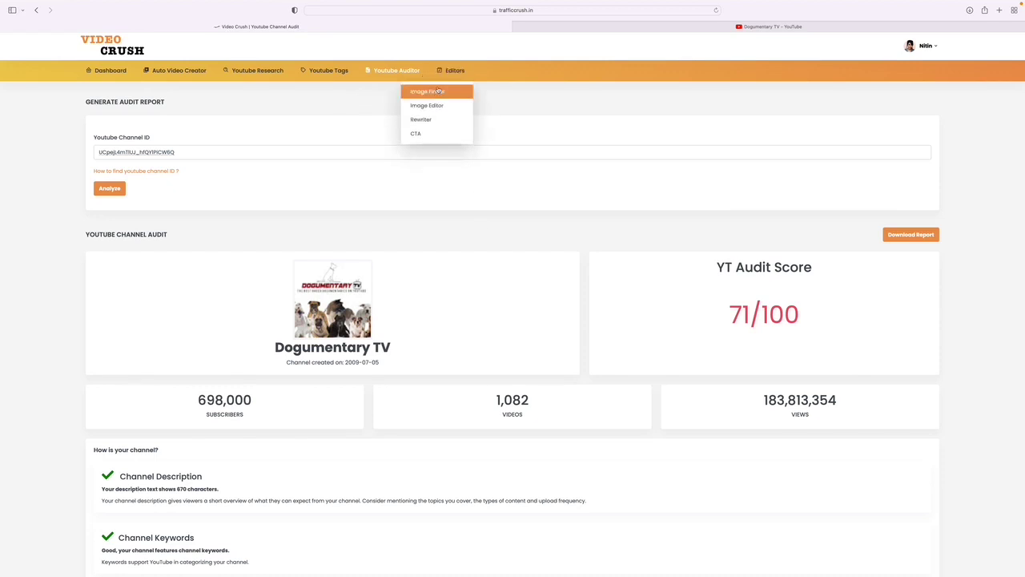